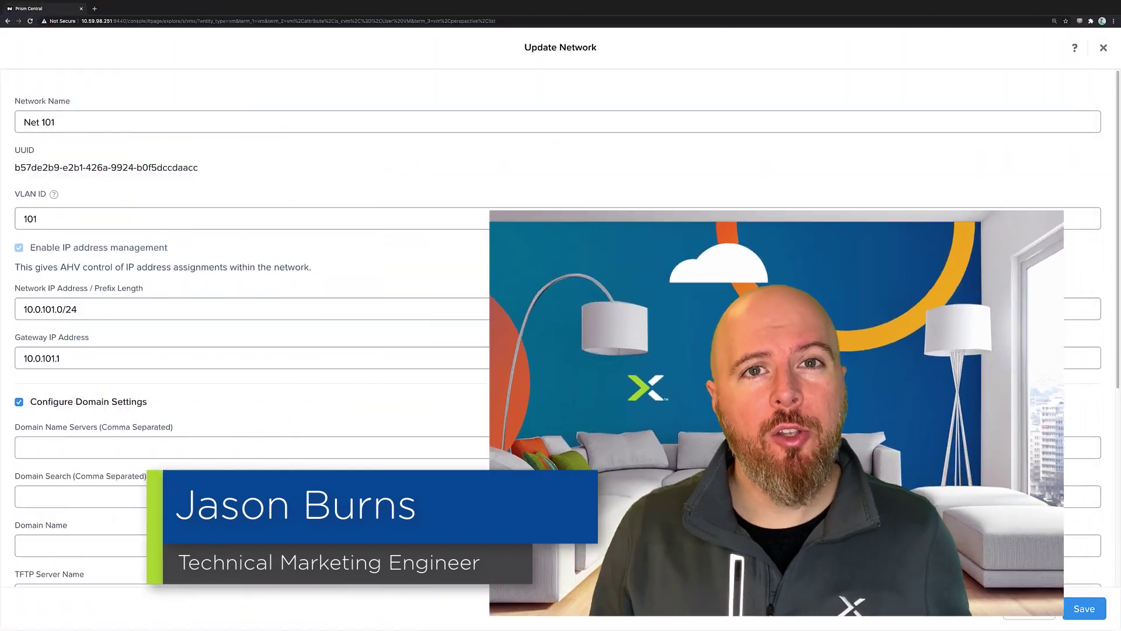
- Highlight the network name Net 101 and its VLAN ID 101
{"action": "left_click_drag", "start_coordinate": [24, 122], "coordinate": [95, 148]}
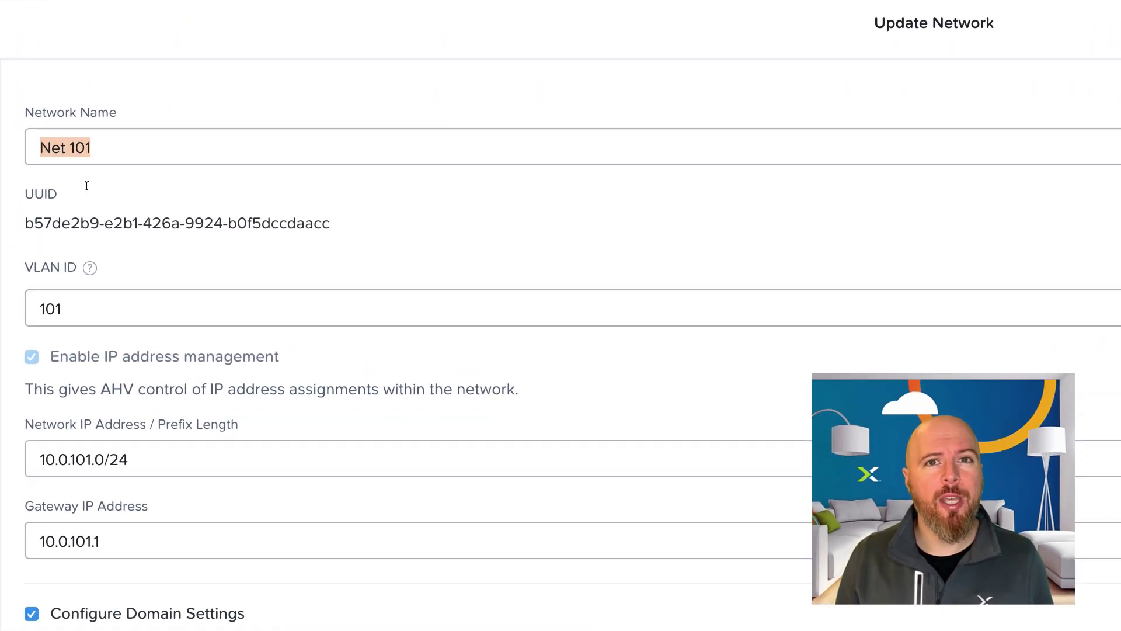
{"action": "left_click_drag", "start_coordinate": [37, 308], "coordinate": [89, 313]}
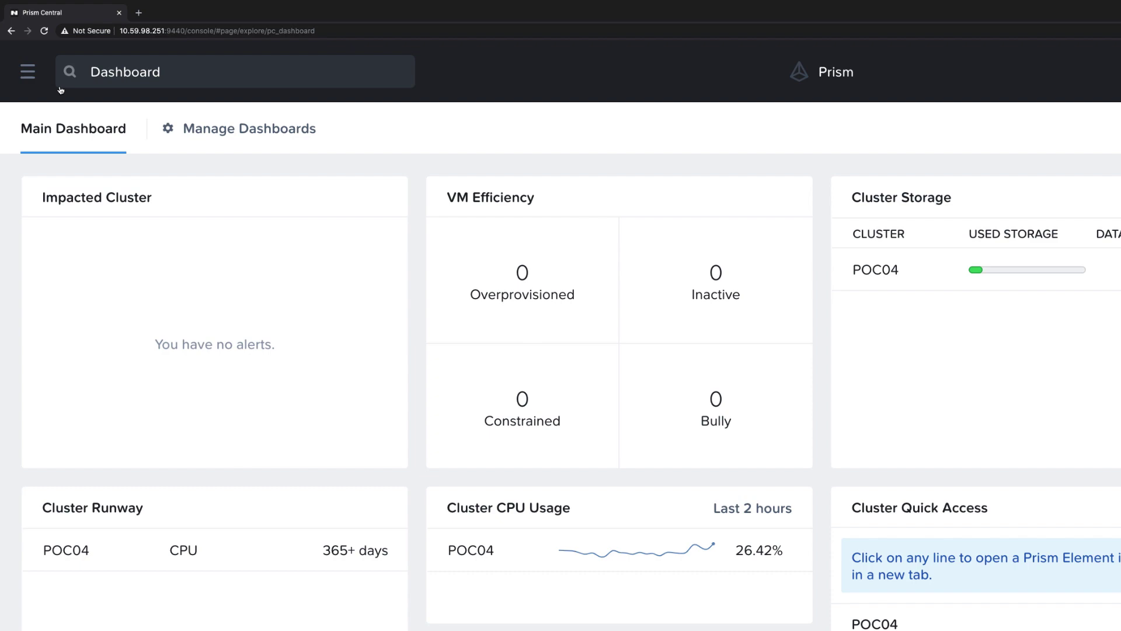
- Go to Virtual Infrastructure > VMs and show the Network Config list with Net 101 and Net 102
{"action": "left_click", "coordinate": [32, 82]}
{"action": "mouse_move", "coordinate": [244, 229]}
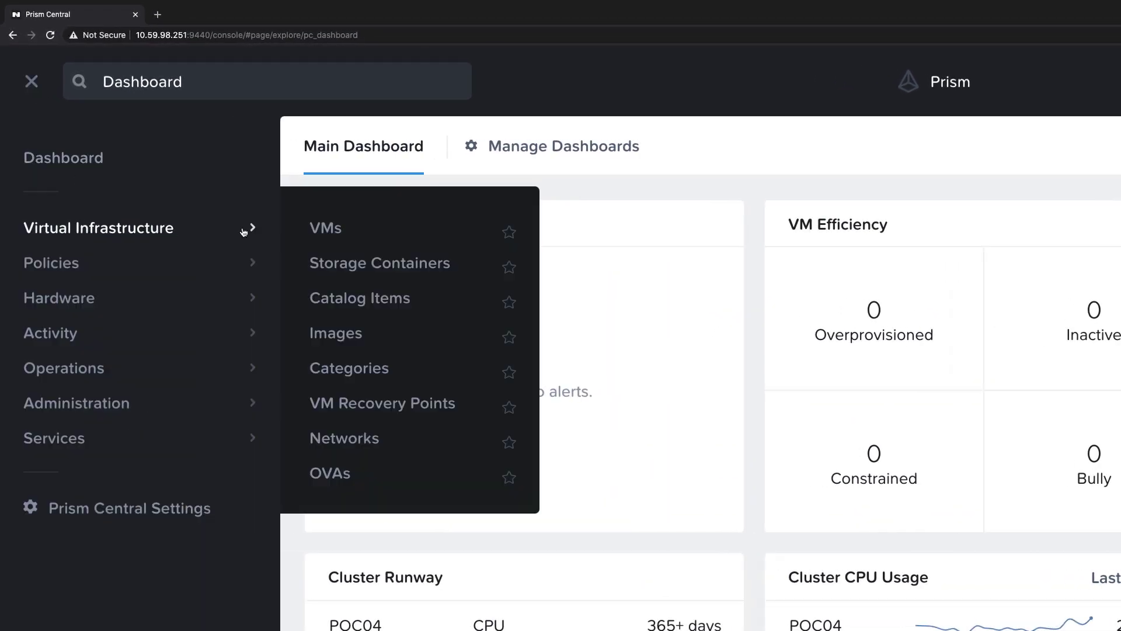
{"action": "left_click", "coordinate": [338, 236]}
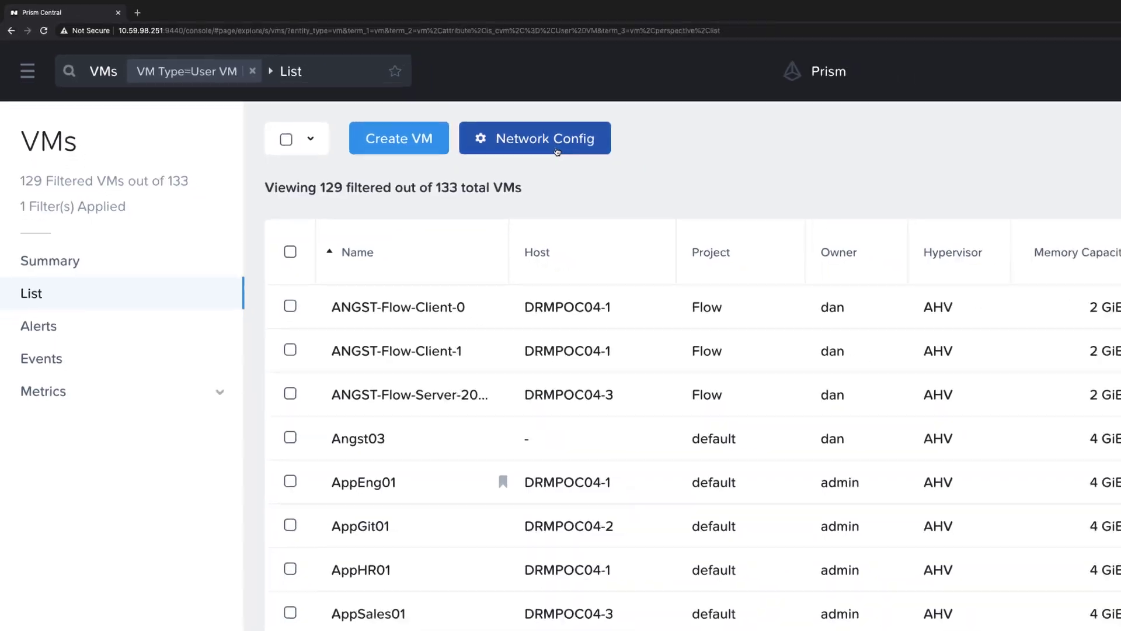
{"action": "left_click", "coordinate": [613, 159]}
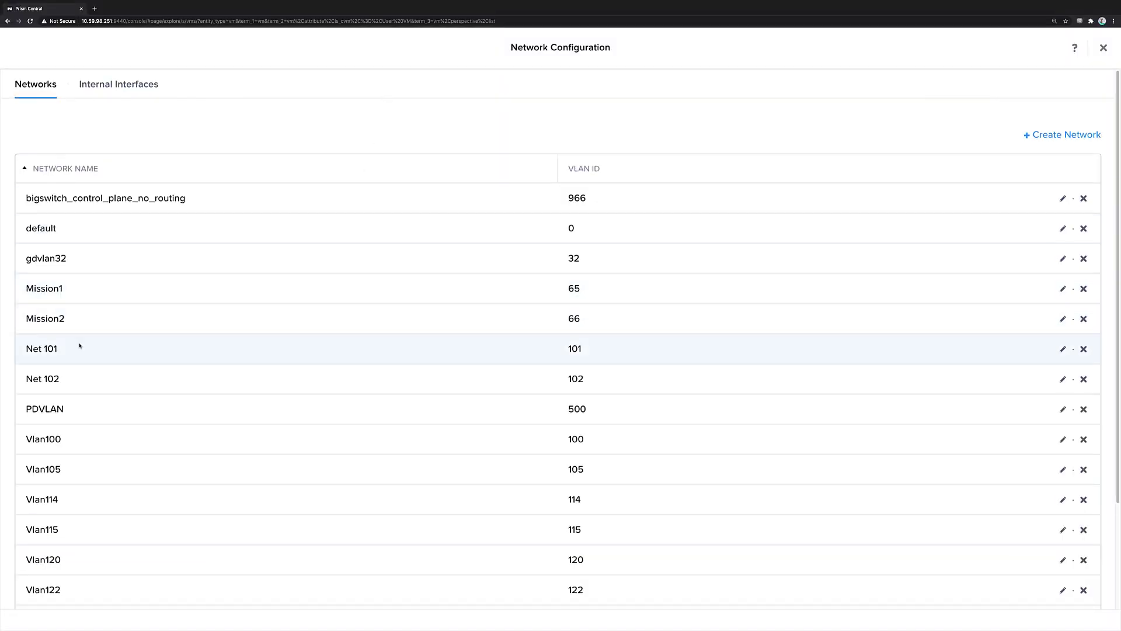
- Edit Net 101, confirm its name and VLAN 101, and uncheck Configure Domain Settings
{"action": "left_click", "coordinate": [1062, 350]}
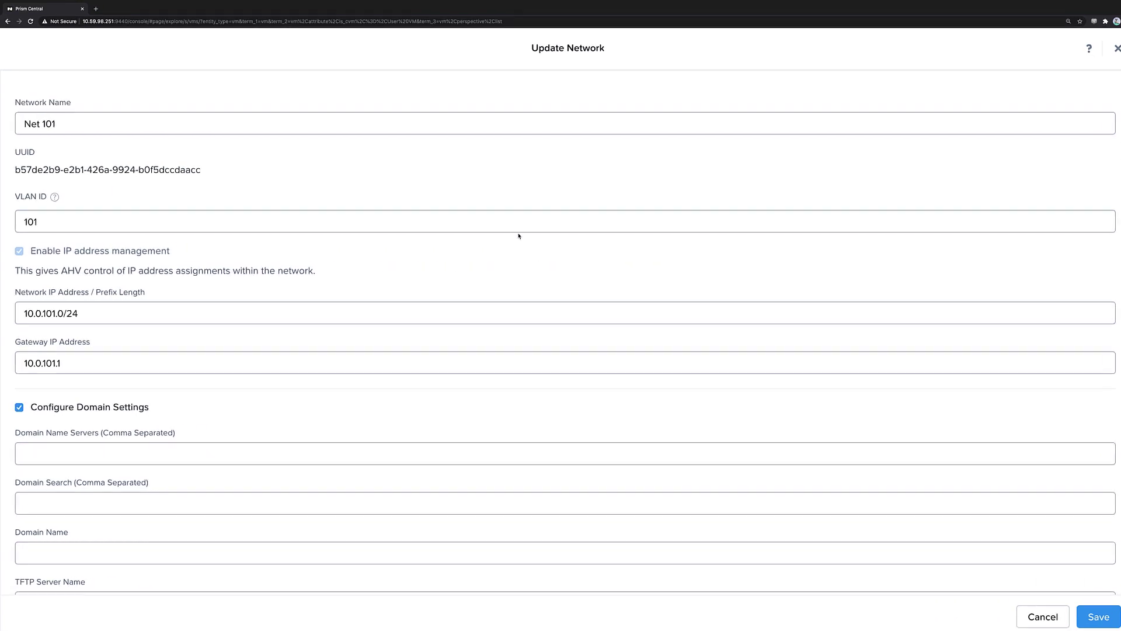
{"action": "left_click_drag", "start_coordinate": [24, 124], "coordinate": [54, 124]}
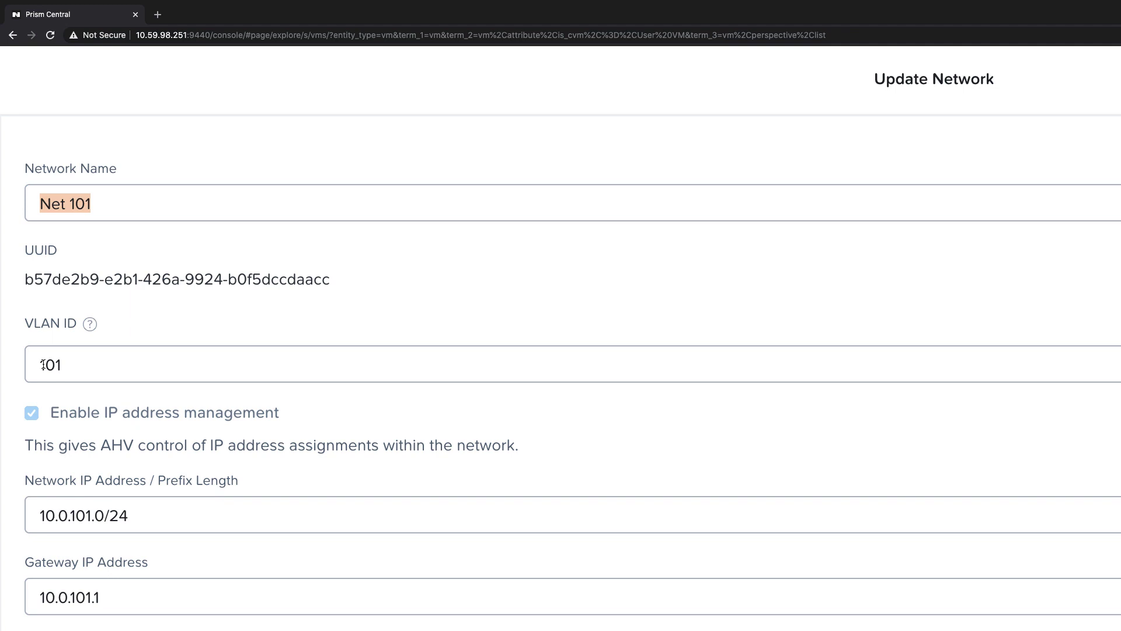
{"action": "left_click_drag", "start_coordinate": [35, 365], "coordinate": [88, 370]}
{"action": "scroll", "coordinate": [105, 369], "scroll_direction": "down", "scroll_amount": 1}
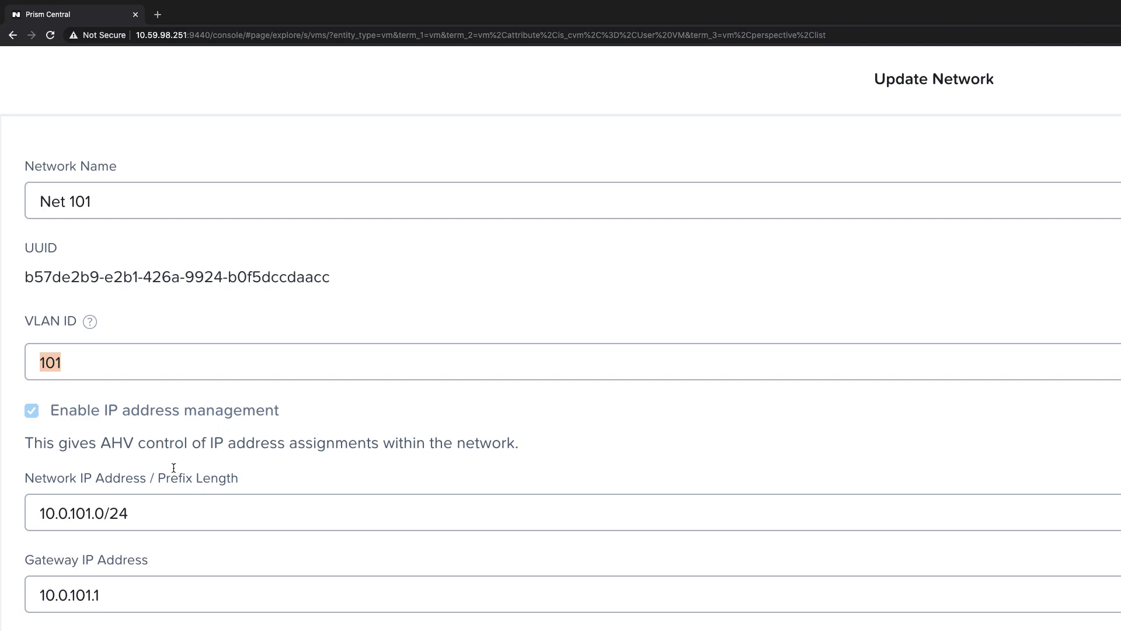
{"action": "scroll", "coordinate": [173, 468], "scroll_direction": "down", "scroll_amount": 3}
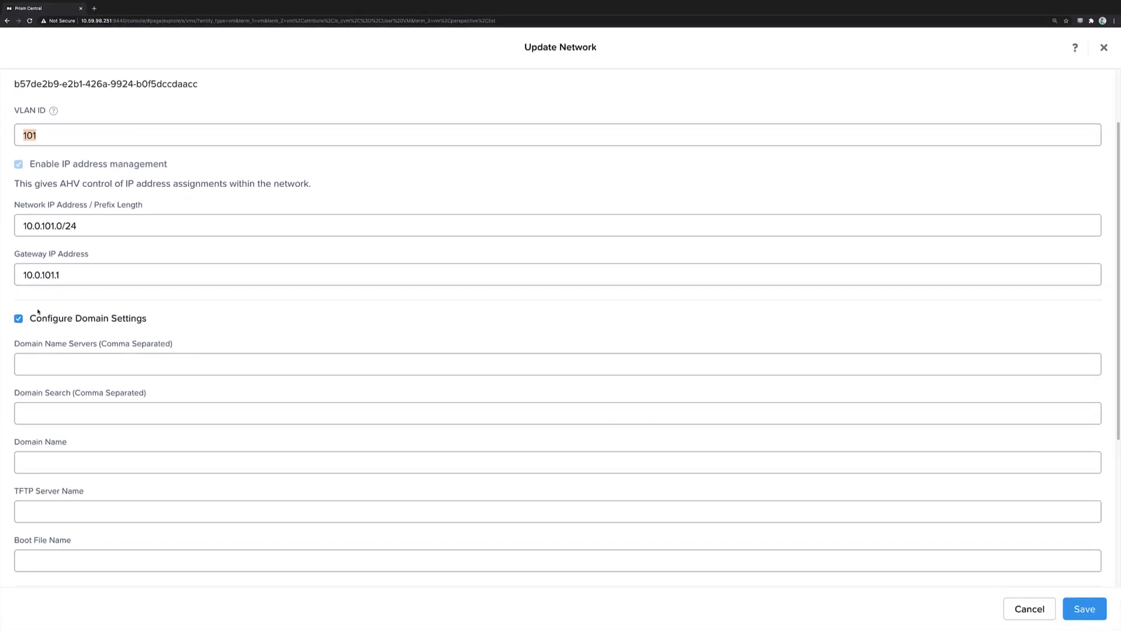
{"action": "scroll", "coordinate": [25, 326], "scroll_direction": "down", "scroll_amount": 1}
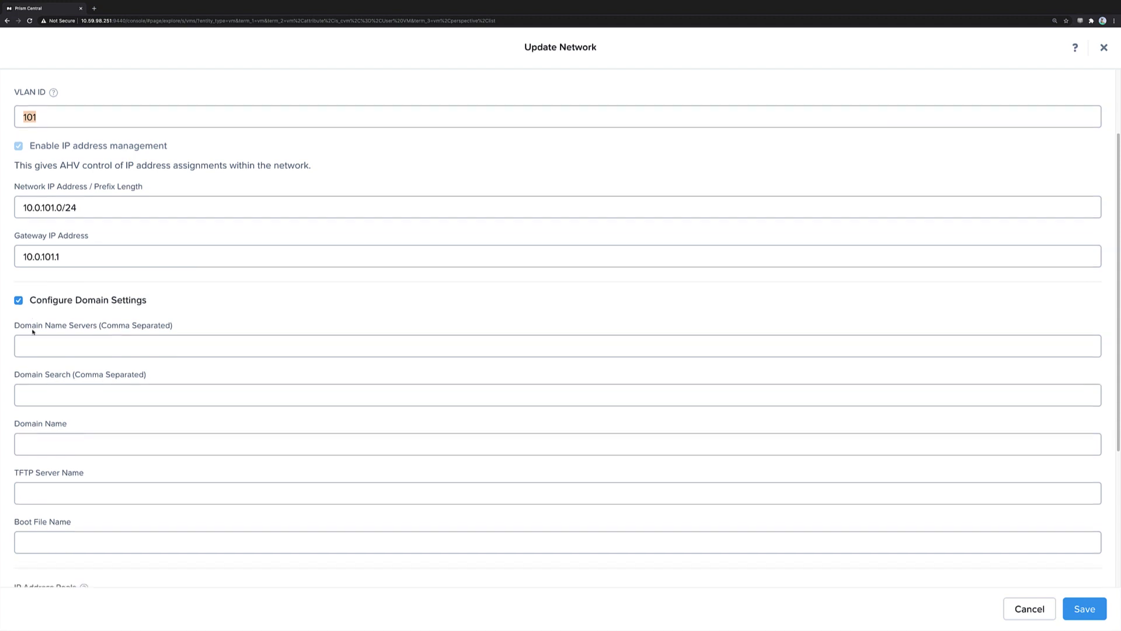
{"action": "left_click", "coordinate": [18, 301]}
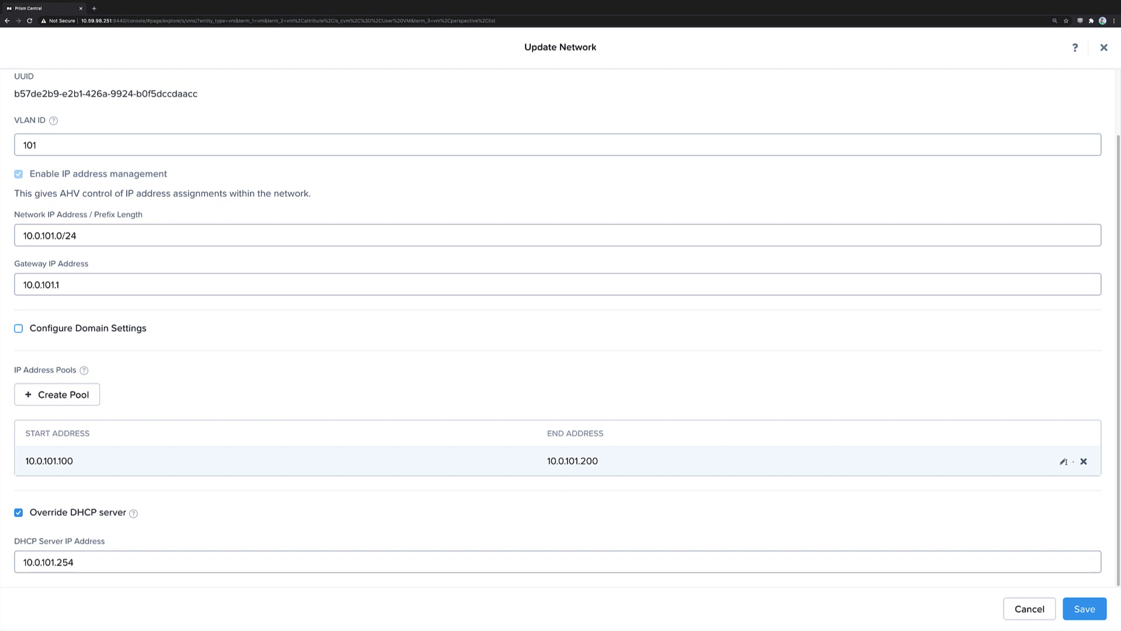
- Inspect the 10.0.101.100–10.0.101.200 pool and leave the DHCP server address at 10.0.101.254
{"action": "left_click", "coordinate": [1063, 462]}
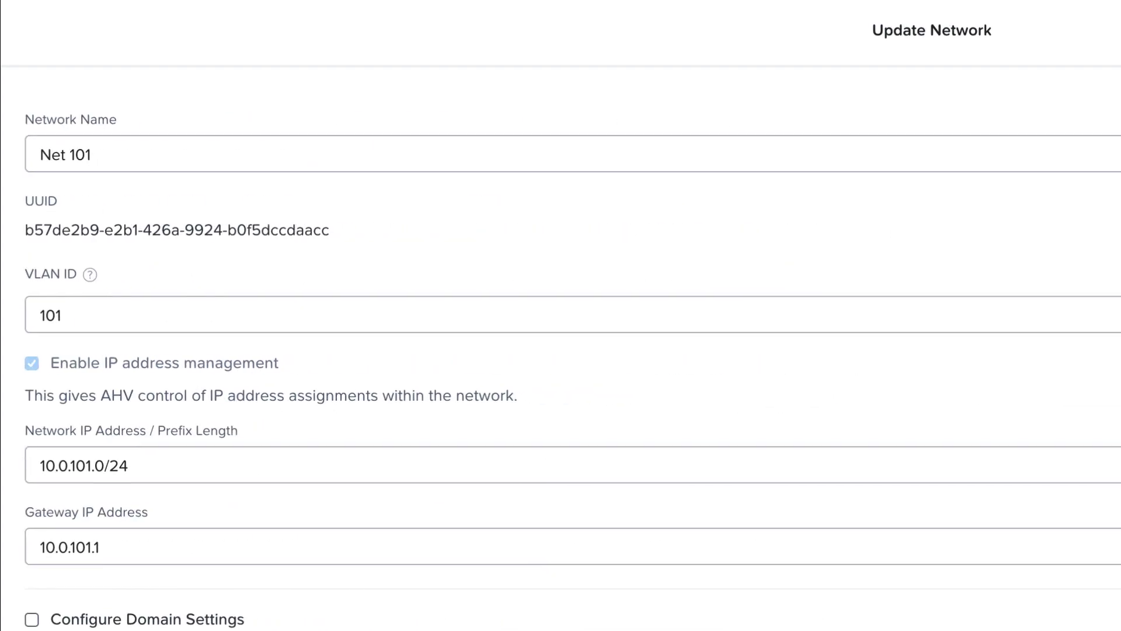
{"action": "scroll", "coordinate": [260, 475], "scroll_direction": "down", "scroll_amount": 3}
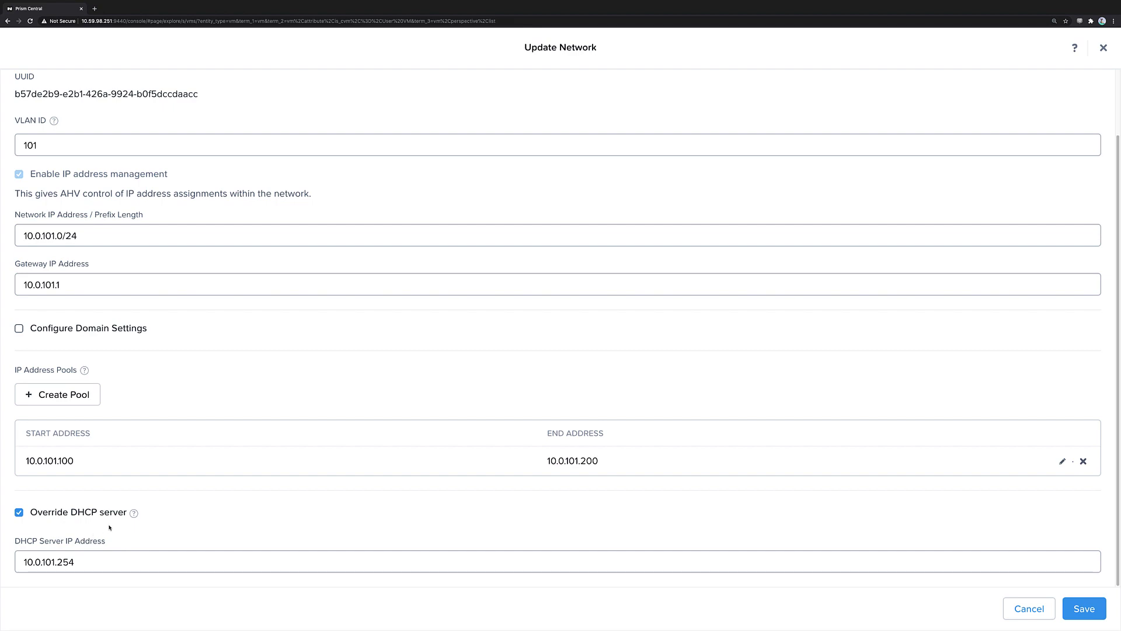
{"action": "left_click", "coordinate": [89, 560]}
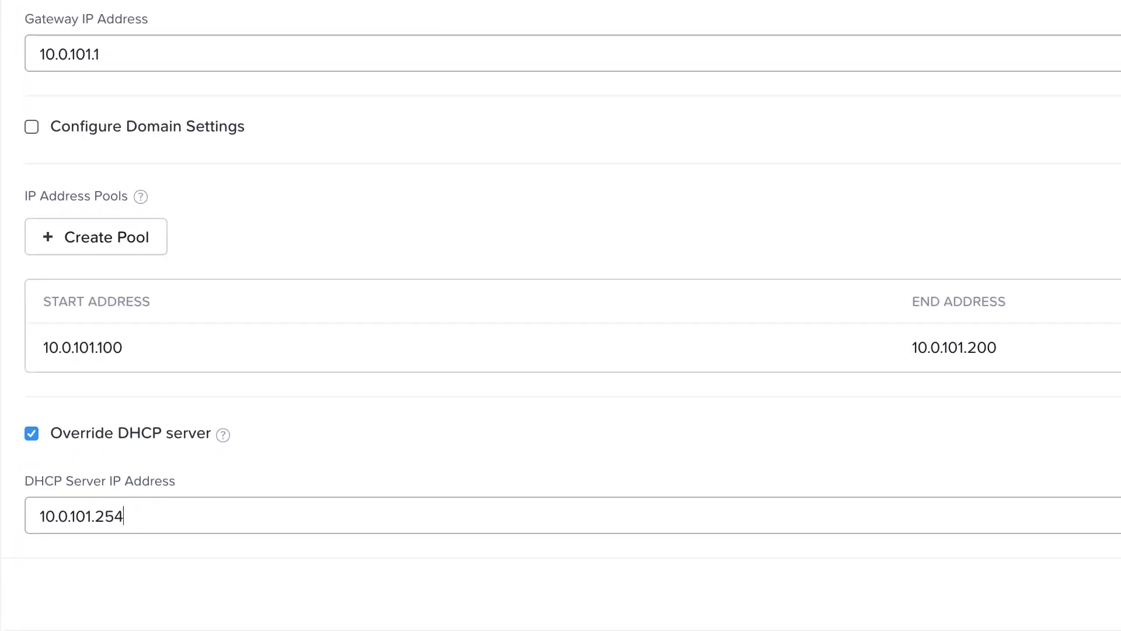
{"action": "key", "text": "BackSpace"}
{"action": "type", "text": "3"}
{"action": "key", "text": "BackSpace"}
{"action": "type", "text": "4"}
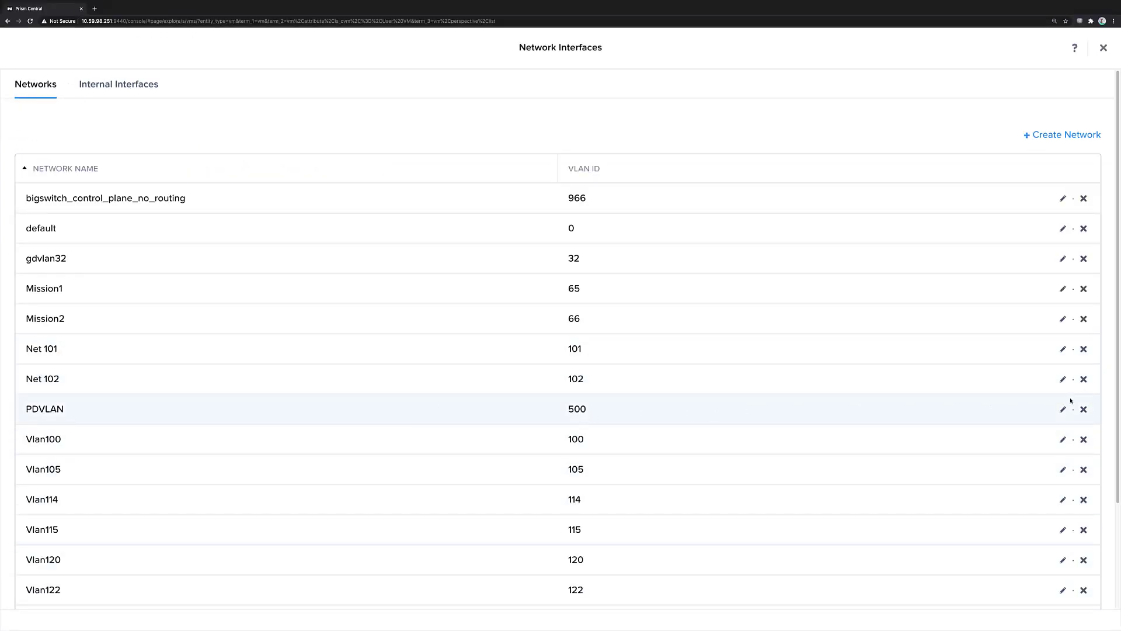
- Open Net 102's settings, note its name and VLAN ID 102, then close them
{"action": "left_click", "coordinate": [1063, 379]}
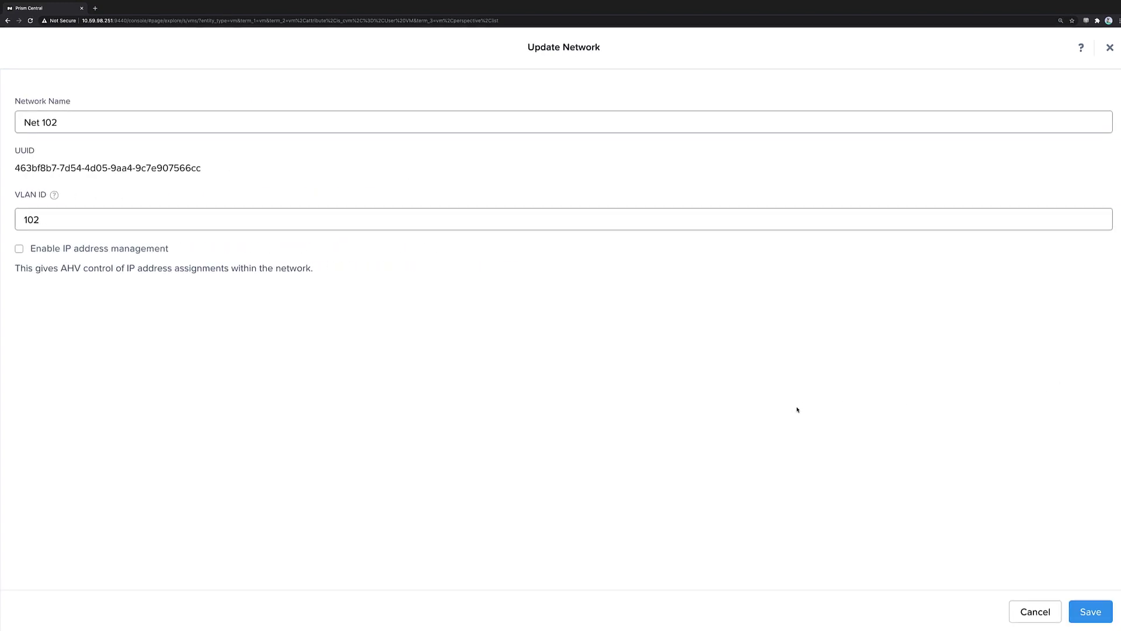
{"action": "left_click_drag", "start_coordinate": [24, 121], "coordinate": [80, 123]}
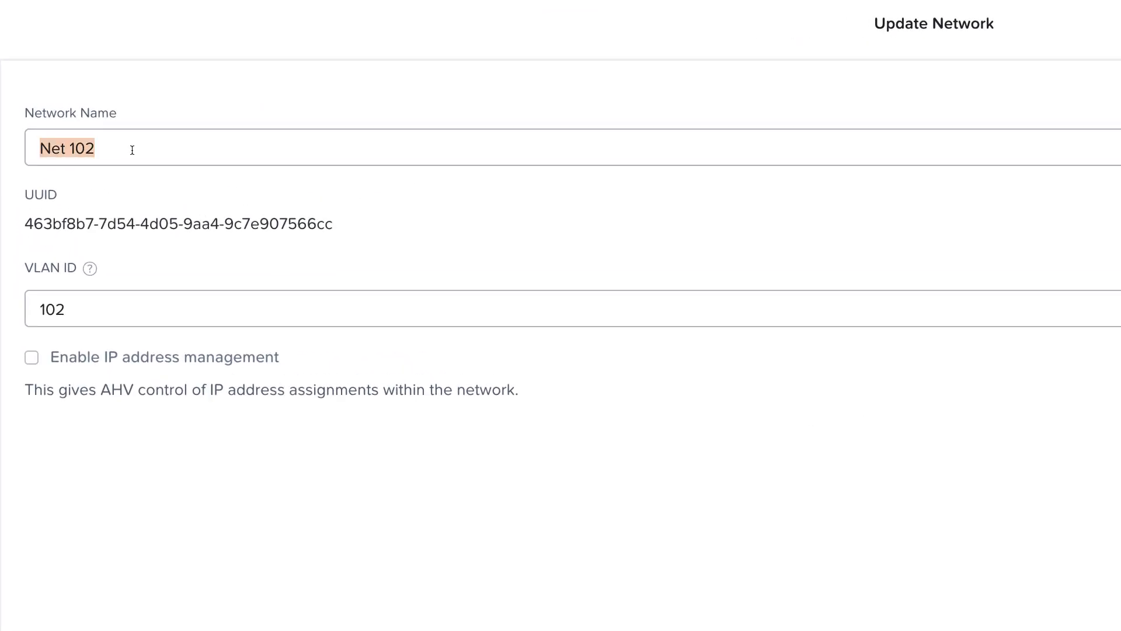
{"action": "left_click_drag", "start_coordinate": [37, 306], "coordinate": [72, 306]}
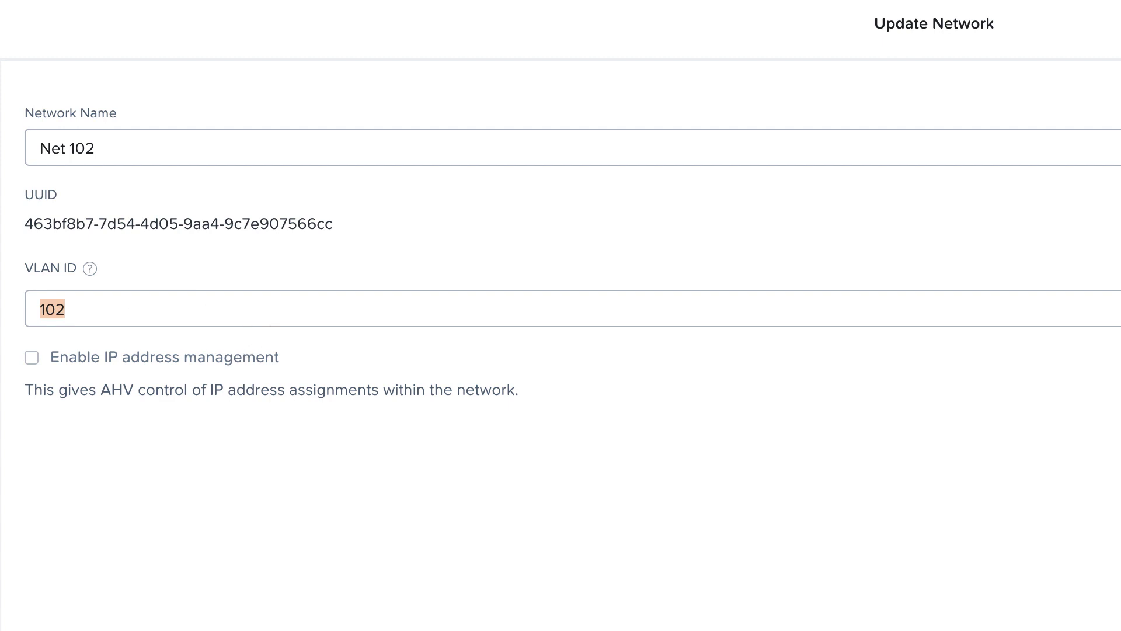
{"action": "key", "text": "Return"}
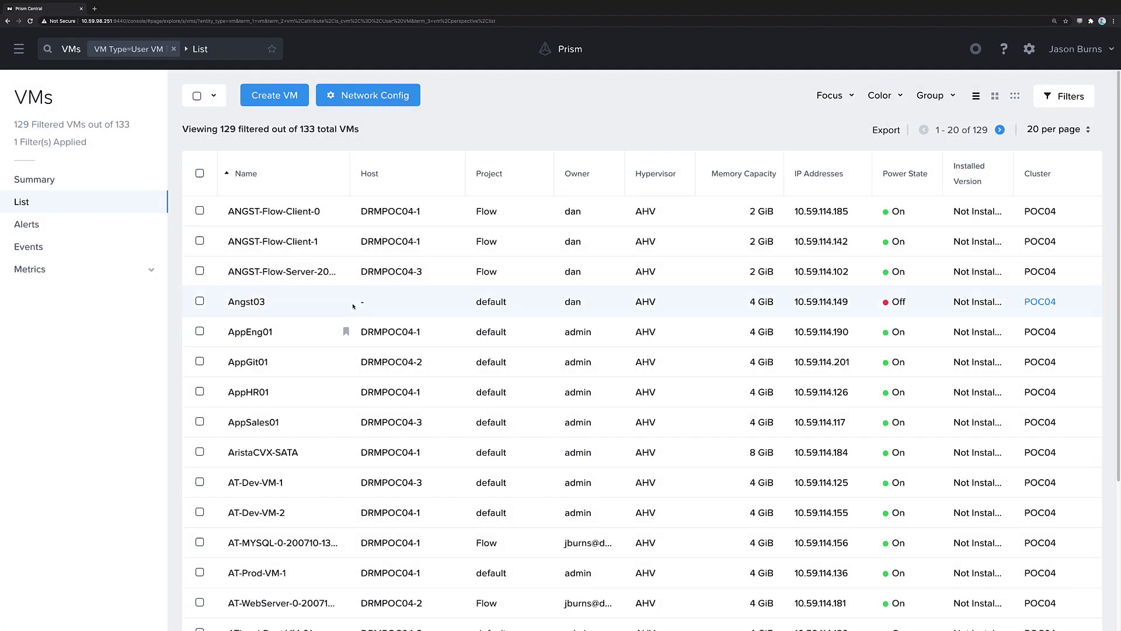
- Update AppGit01 via Actions, add a new NIC, and show the network name list
{"action": "left_click", "coordinate": [199, 361]}
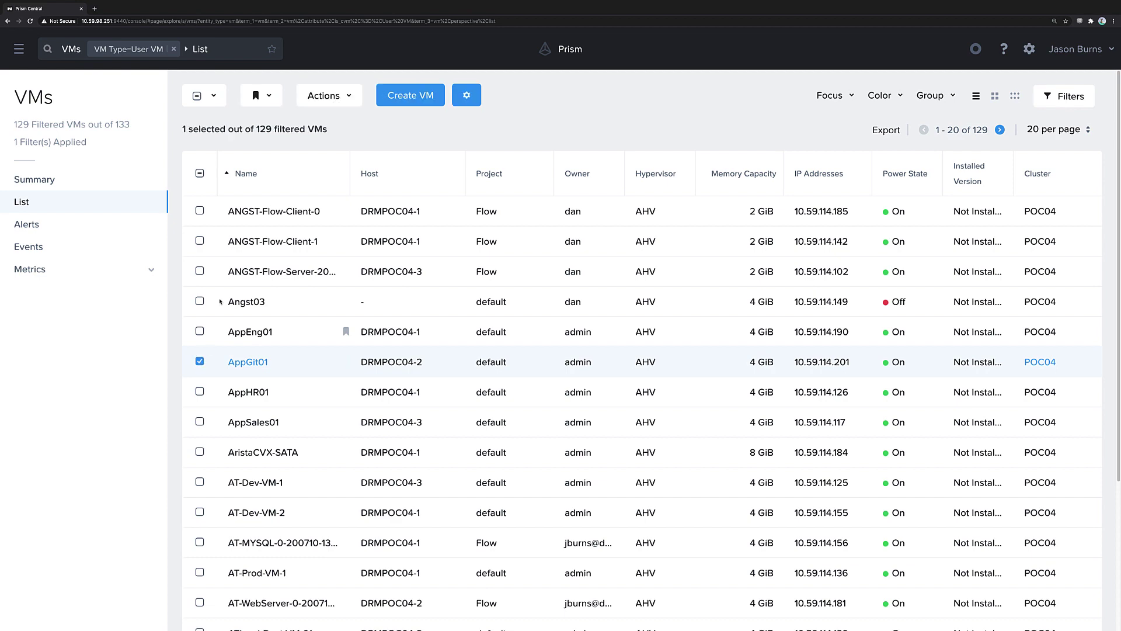
{"action": "left_click", "coordinate": [349, 97]}
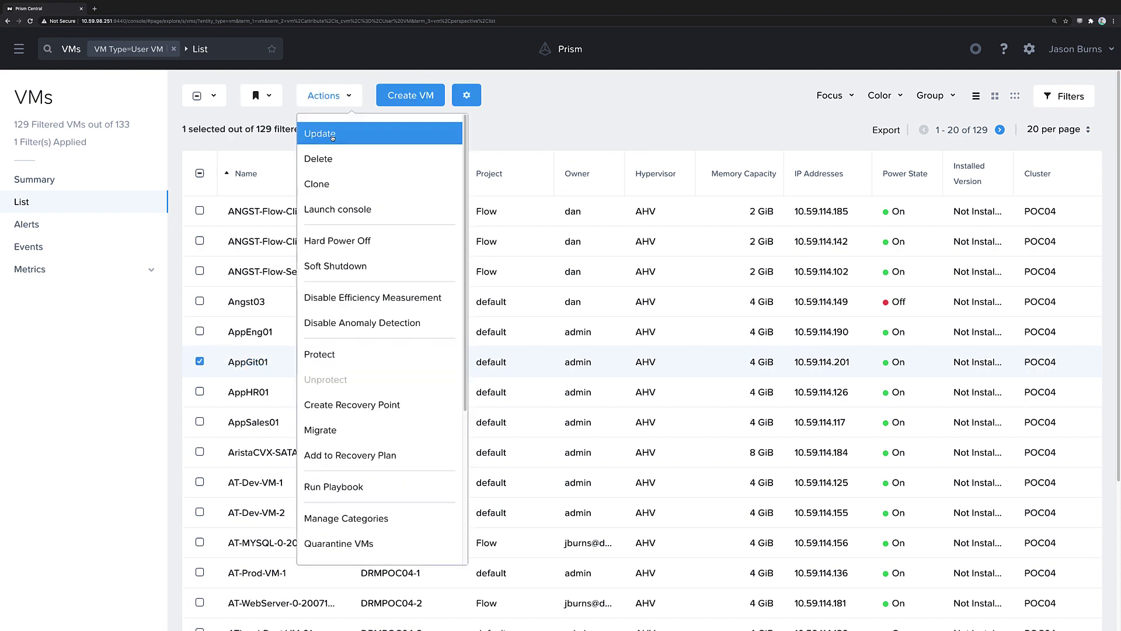
{"action": "left_click", "coordinate": [332, 134]}
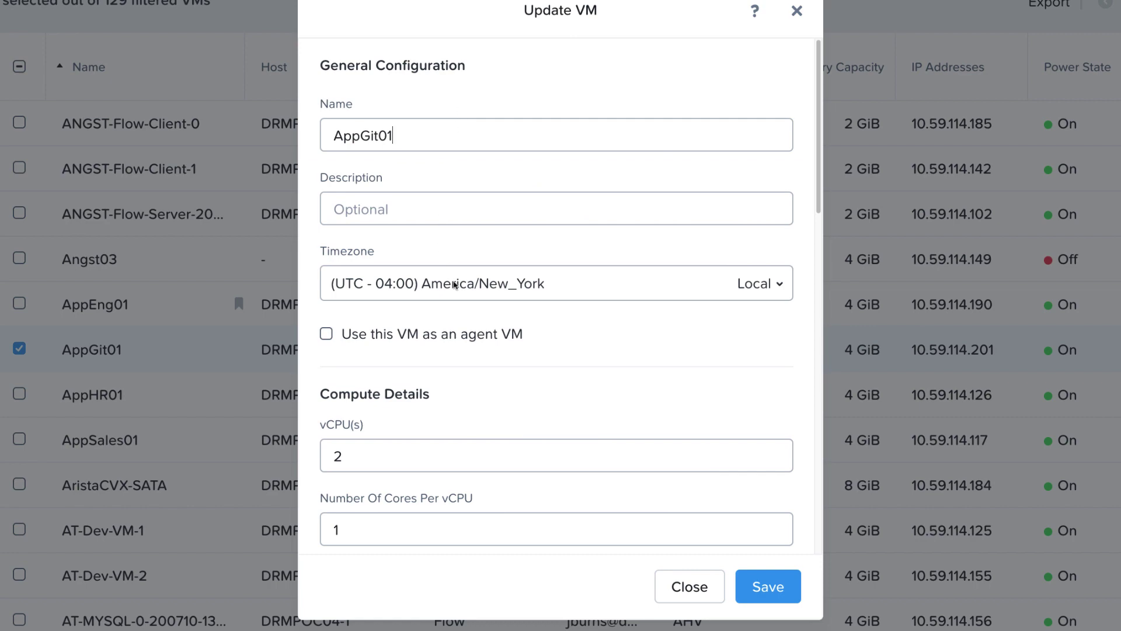
{"action": "scroll", "coordinate": [545, 325], "scroll_direction": "down", "scroll_amount": 12}
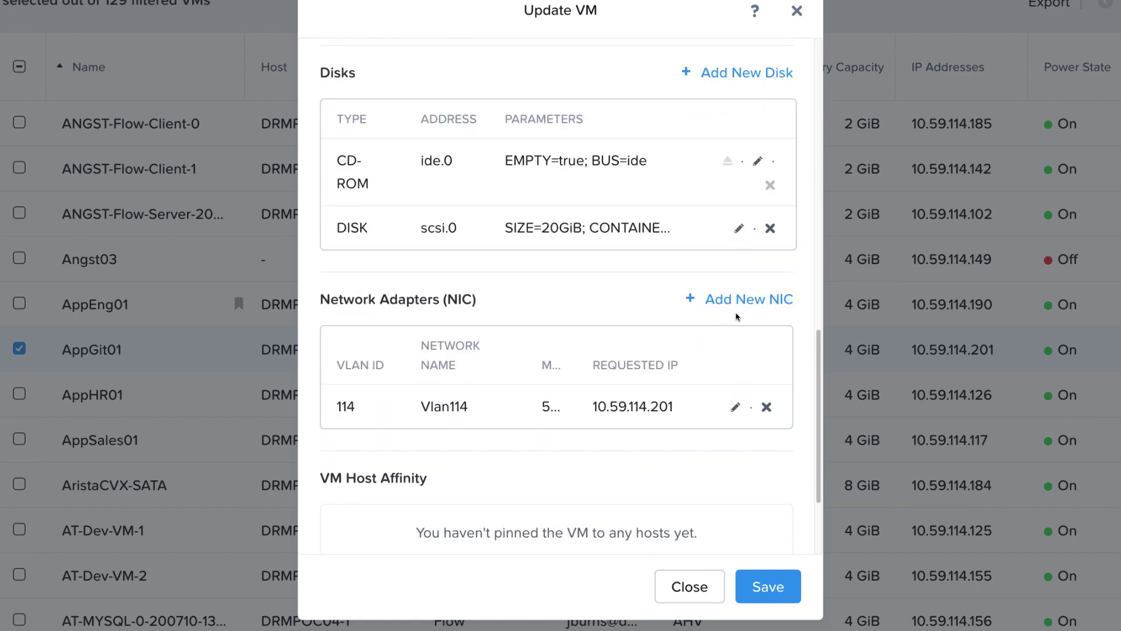
{"action": "left_click", "coordinate": [751, 302]}
{"action": "left_click", "coordinate": [584, 198]}
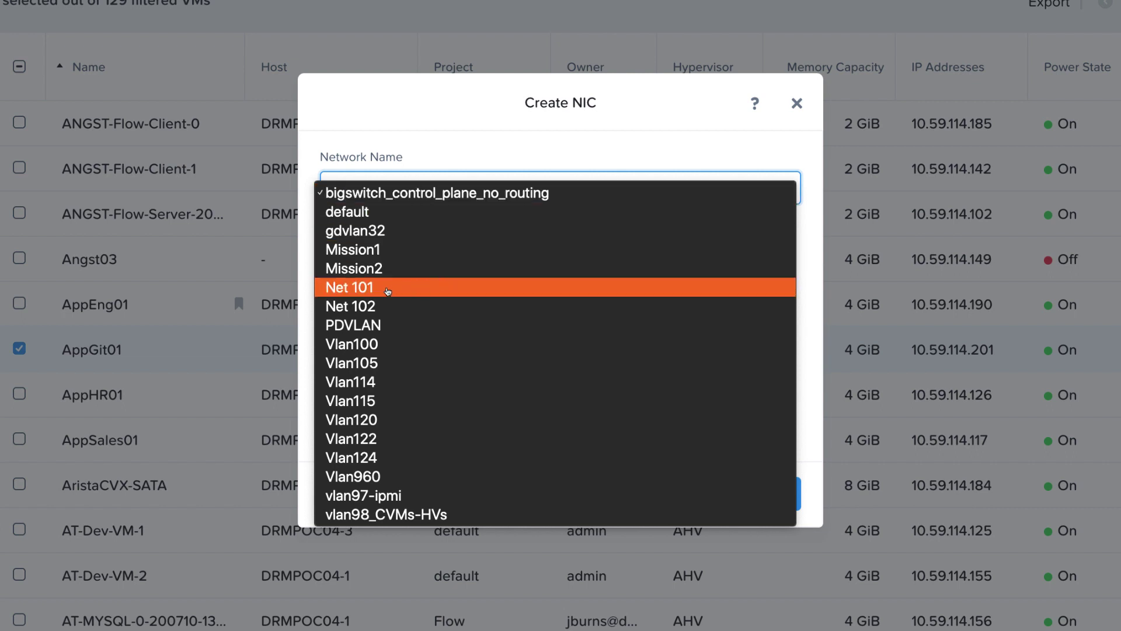
- Add a Net 101 NIC to AppGit01, clearing the typed IP 10.0.101.103 so it's auto-assigned
{"action": "left_click", "coordinate": [390, 288]}
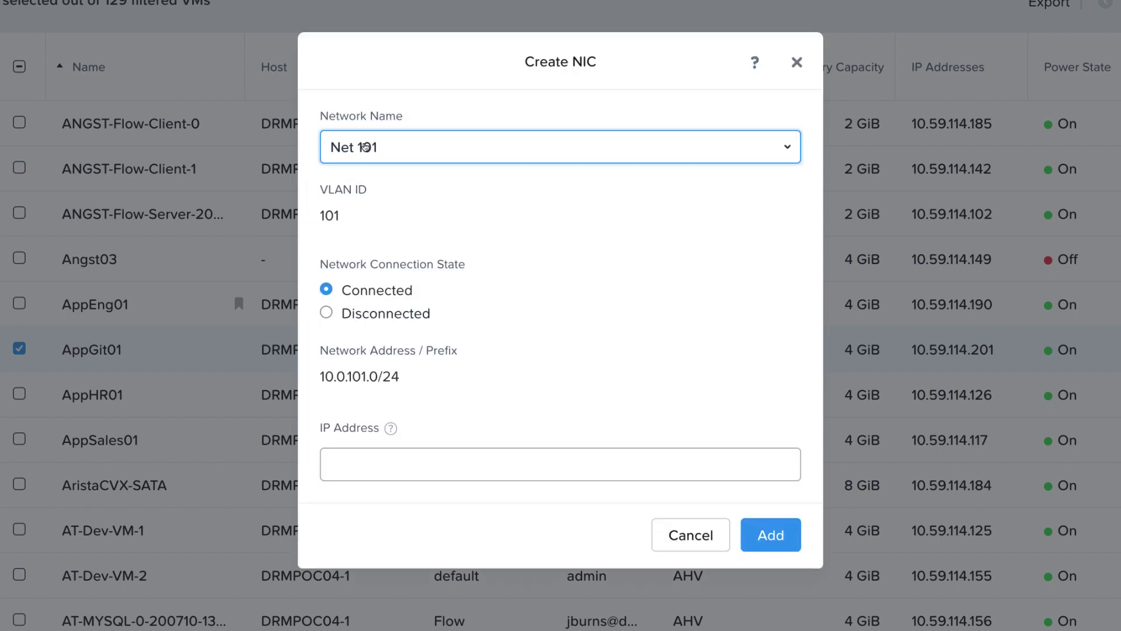
{"action": "left_click_drag", "start_coordinate": [322, 379], "coordinate": [443, 388]}
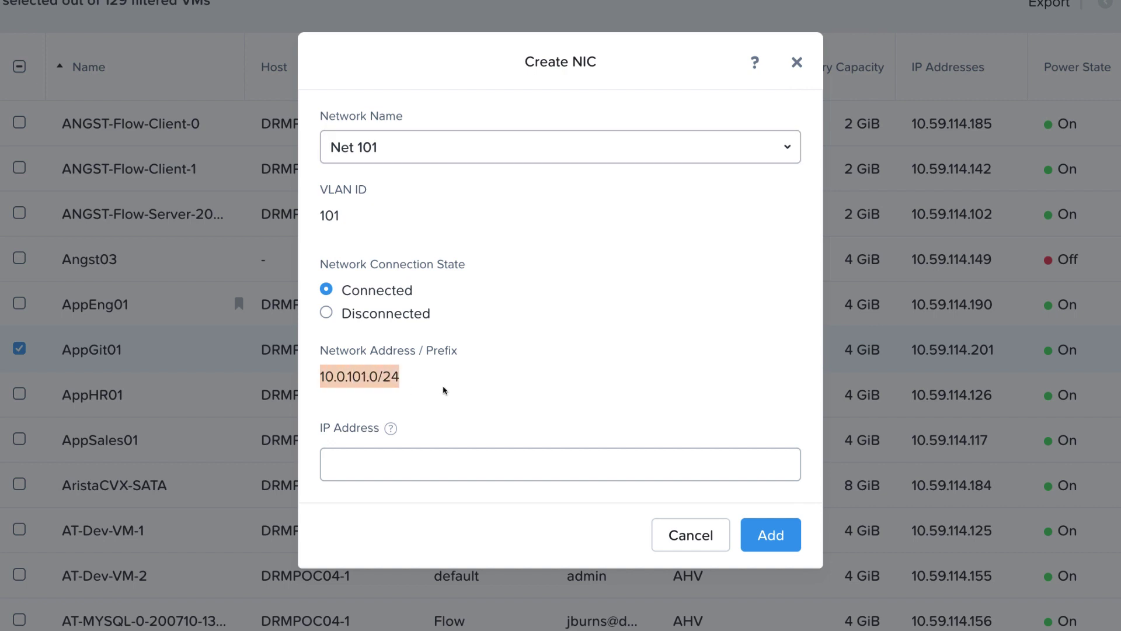
{"action": "left_click", "coordinate": [381, 473]}
{"action": "type", "text": "10."}
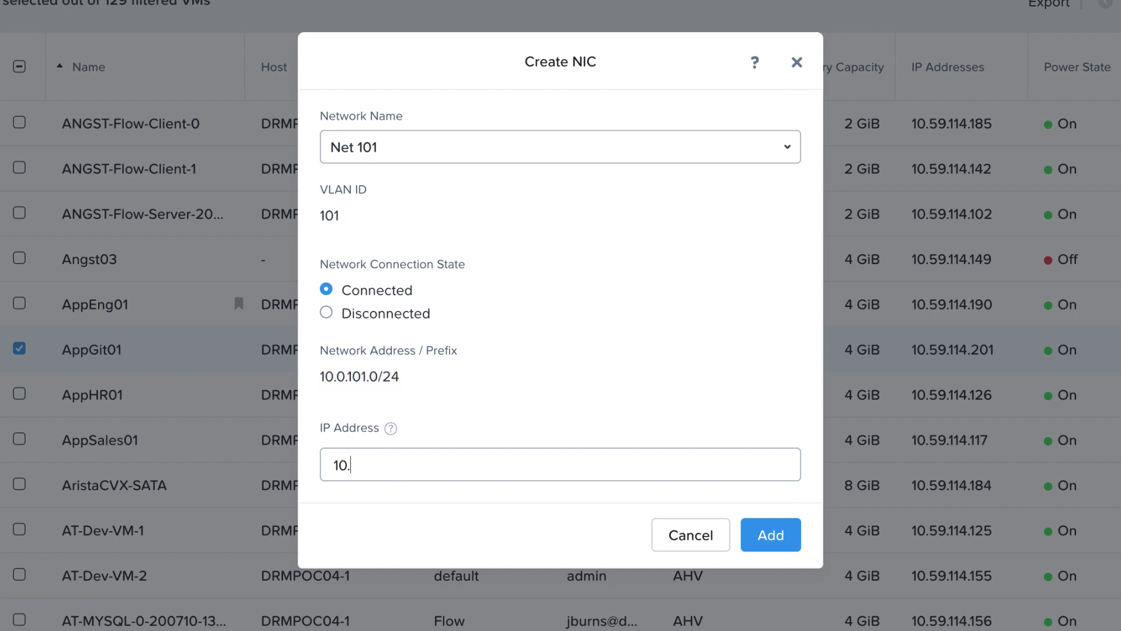
{"action": "type", "text": "0.101.103"}
{"action": "left_click_drag", "start_coordinate": [408, 464], "coordinate": [321, 458]}
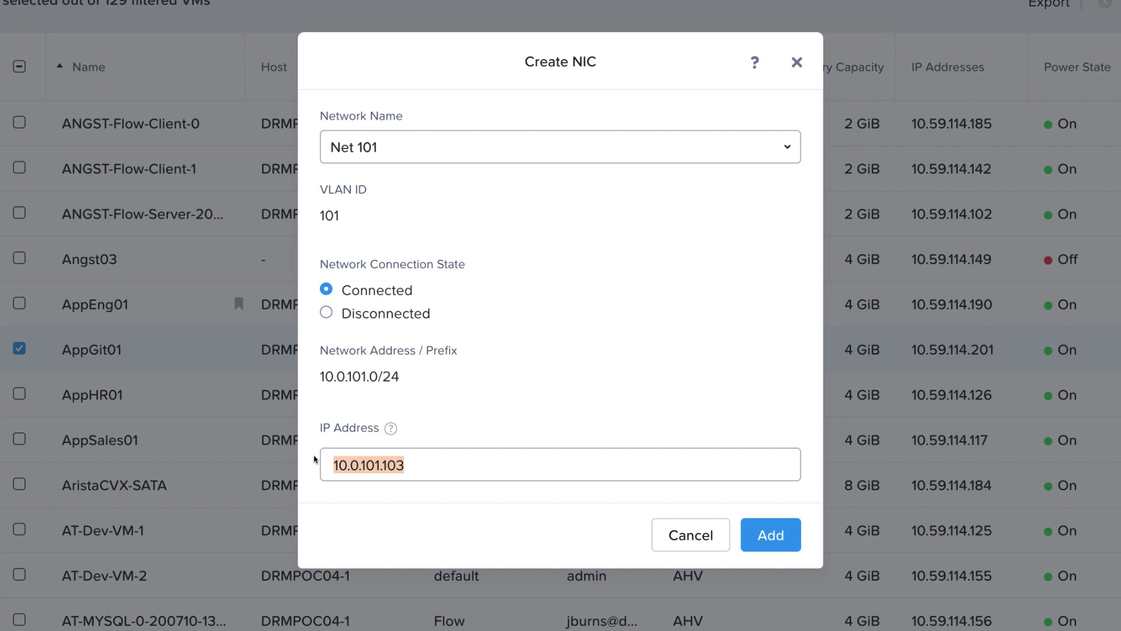
{"action": "key", "text": "BackSpace"}
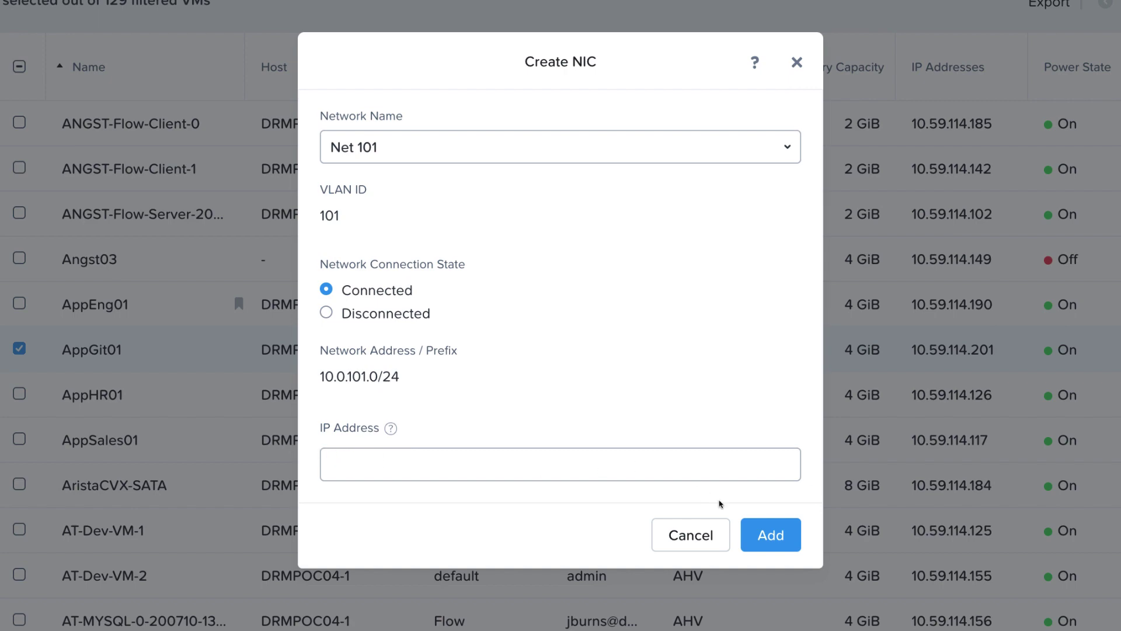
{"action": "left_click", "coordinate": [771, 535]}
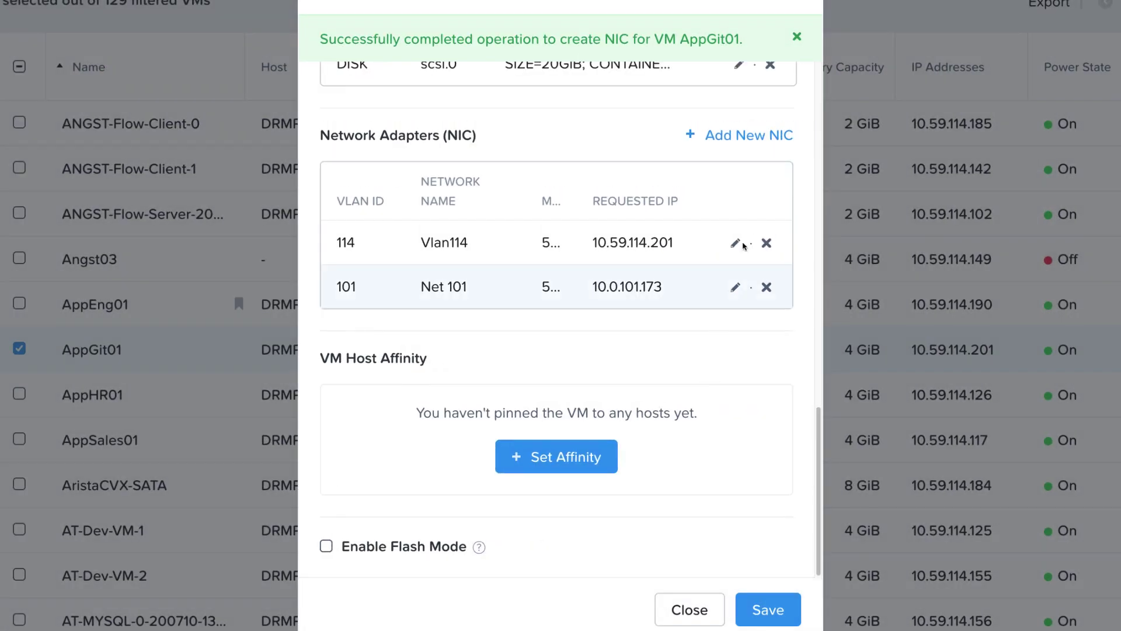
- Add a third NIC on Net 102, then note Net 101's auto-assigned IP 10.0.101.173
{"action": "left_click", "coordinate": [752, 135]}
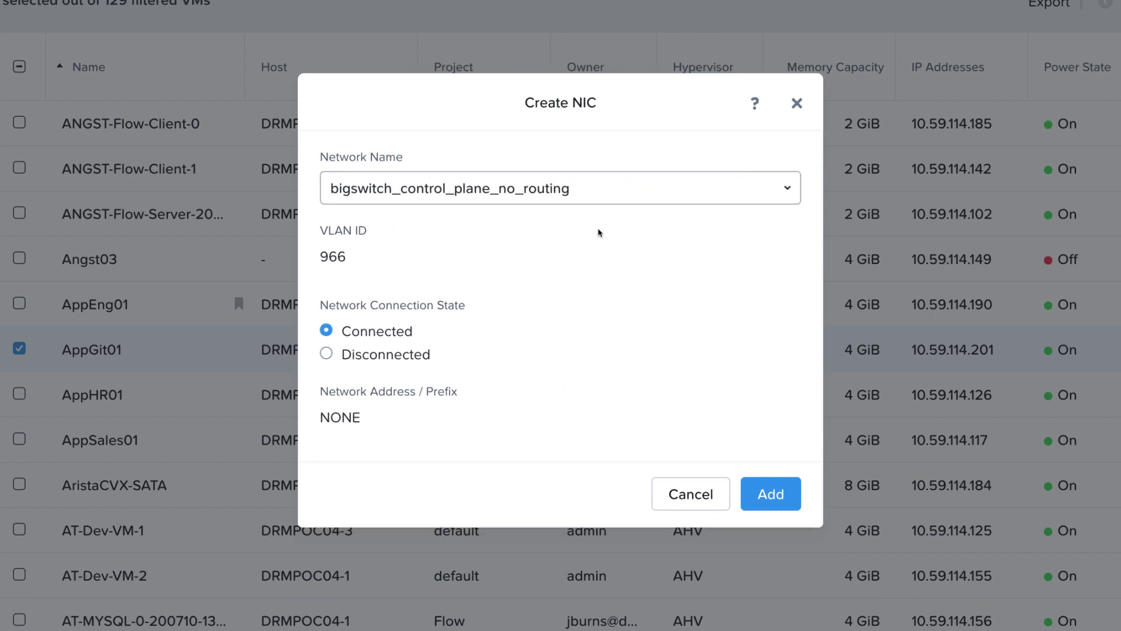
{"action": "left_click", "coordinate": [632, 196]}
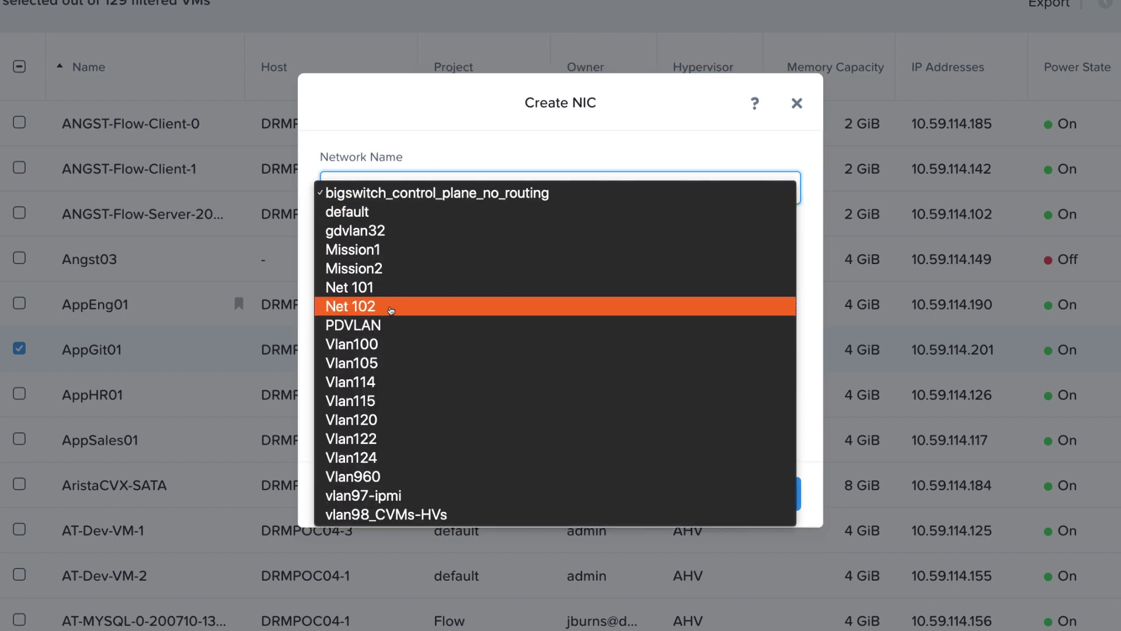
{"action": "left_click", "coordinate": [374, 305]}
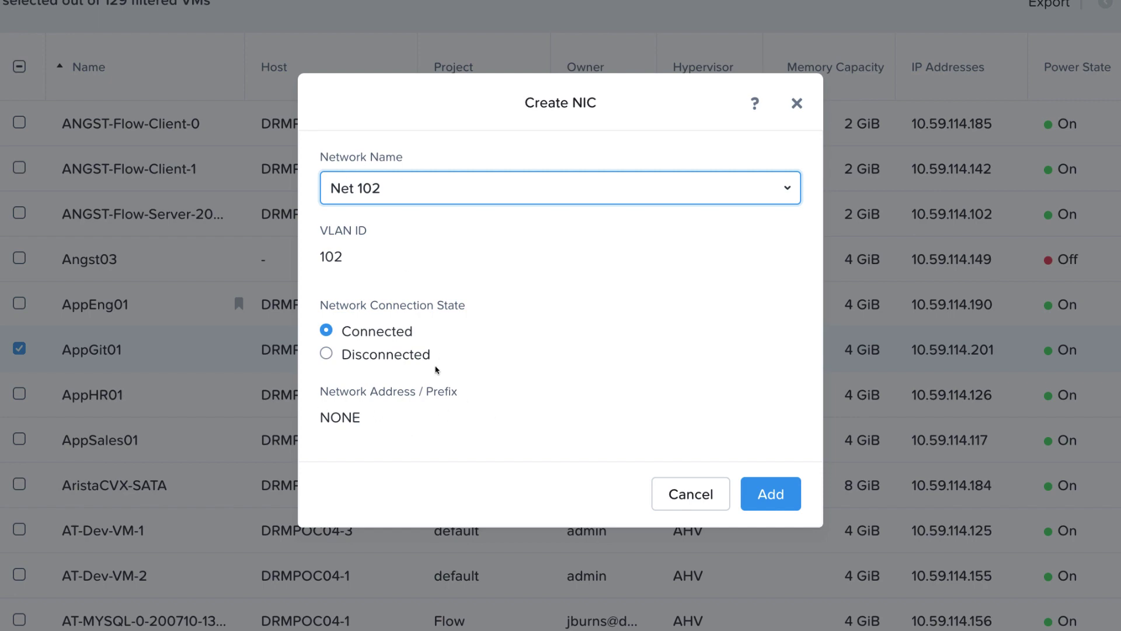
{"action": "left_click", "coordinate": [782, 498]}
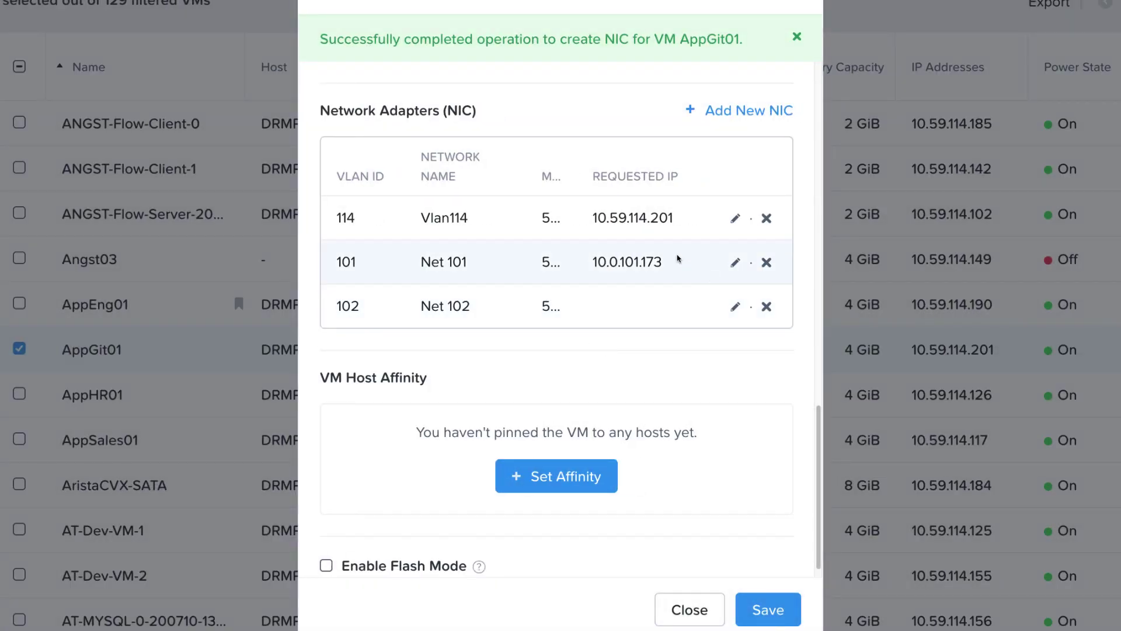
{"action": "left_click_drag", "start_coordinate": [594, 263], "coordinate": [674, 269]}
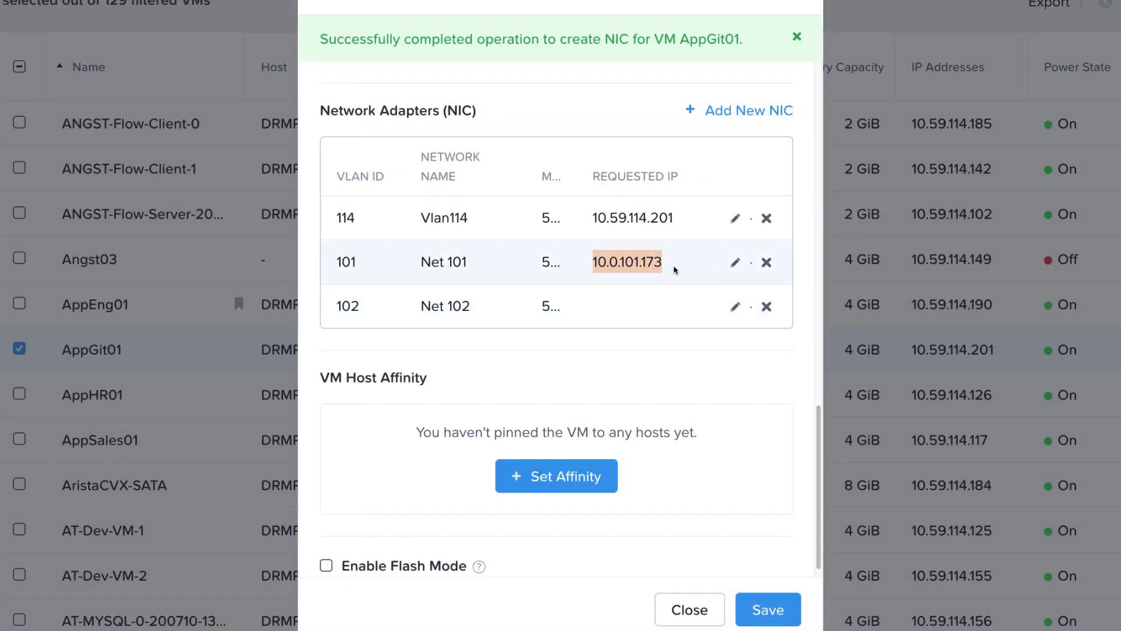